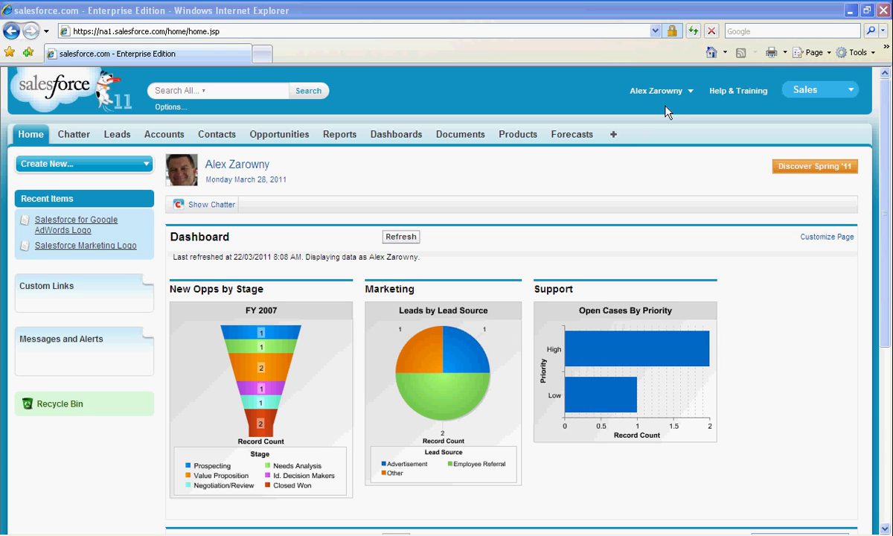
Go through Setup > Customize > Leads to the Web-to-Lead setup page.
click(687, 93)
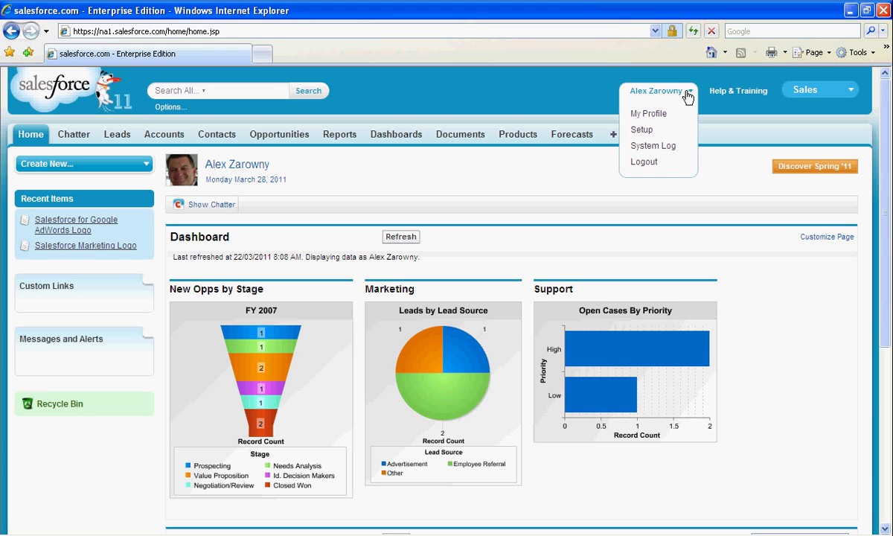
click(662, 130)
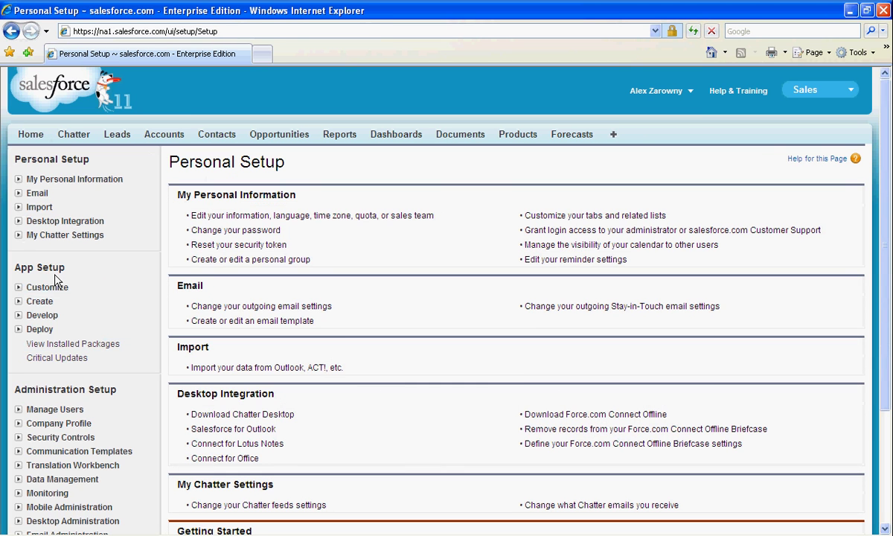
click(19, 288)
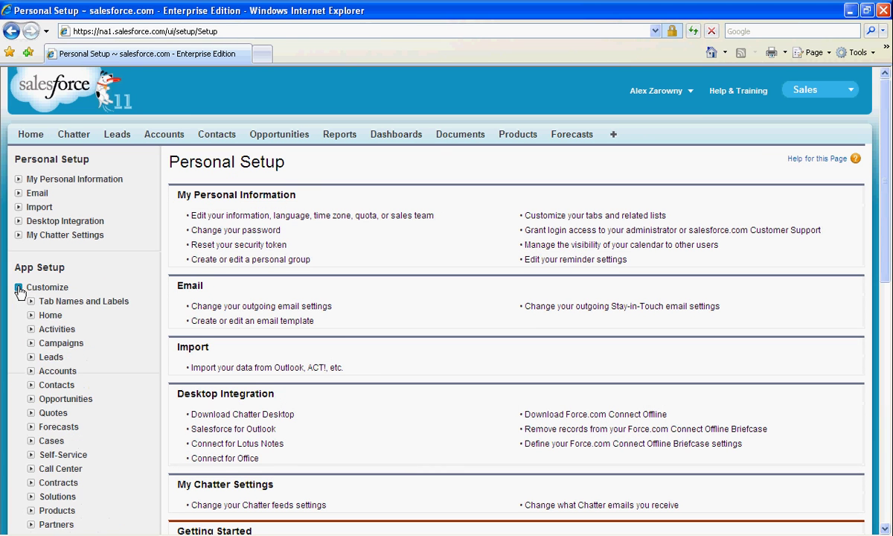
click(31, 357)
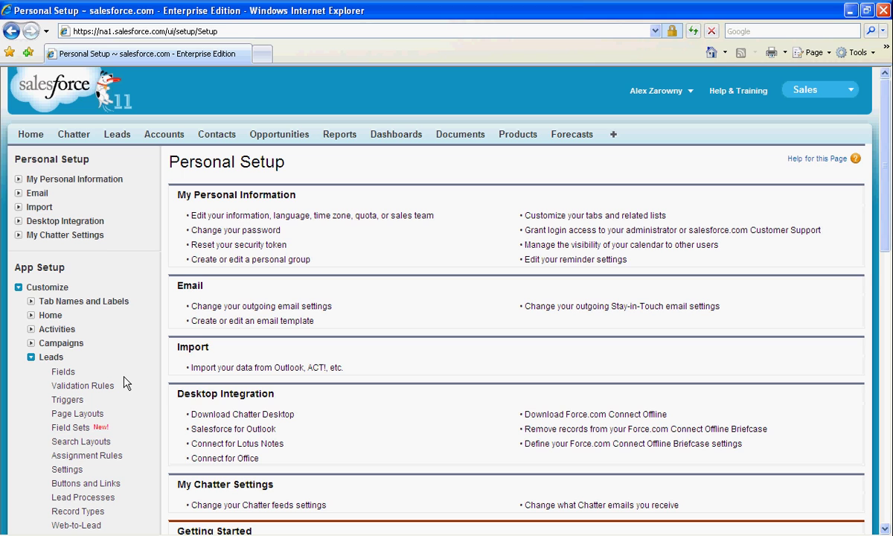
click(96, 527)
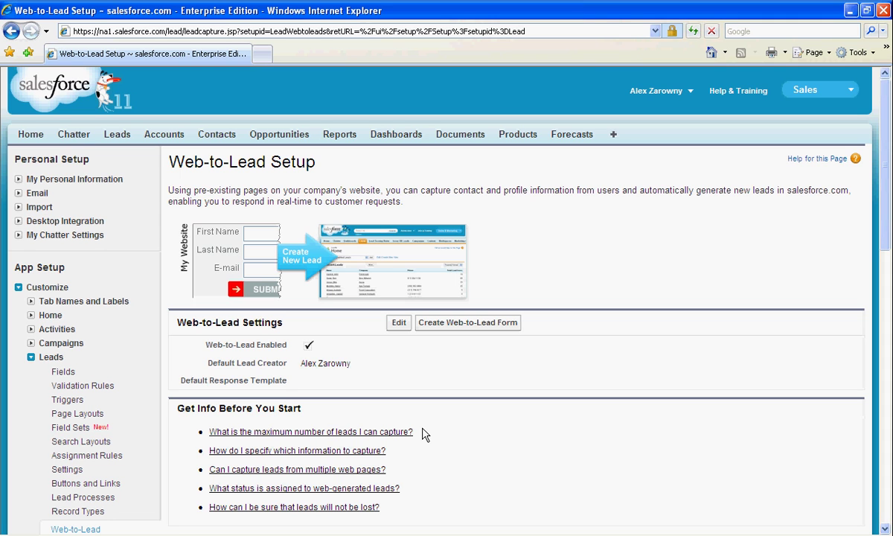
Start a new Web-to-Lead form and add Country and Web Source to its selected fields.
click(461, 328)
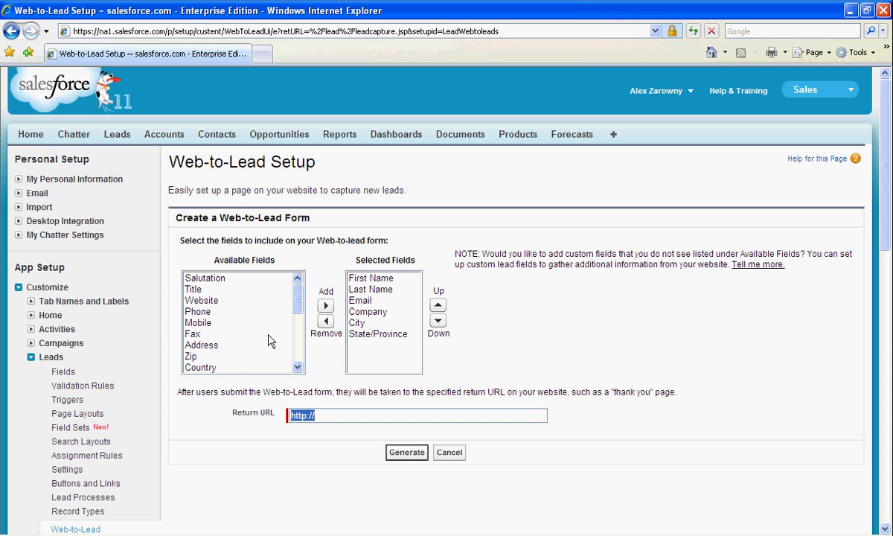
click(217, 368)
click(325, 305)
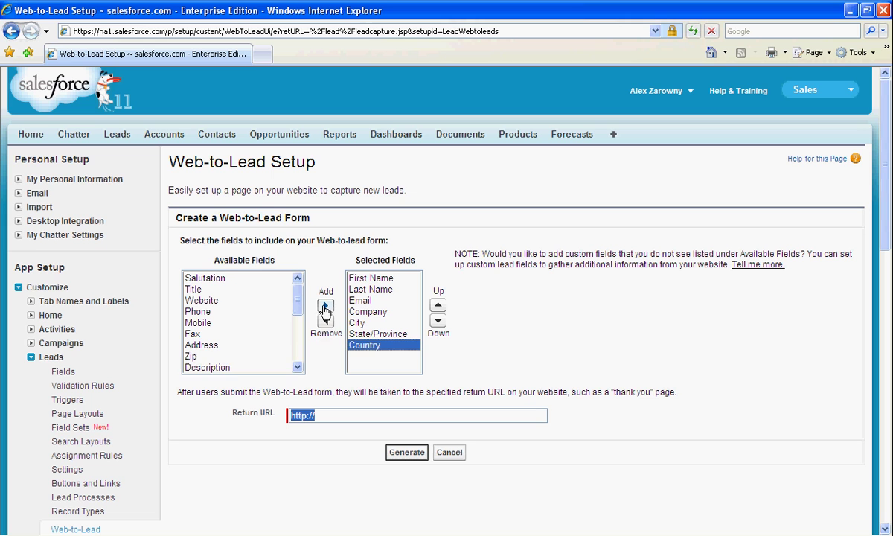
drag(298, 294, 299, 359)
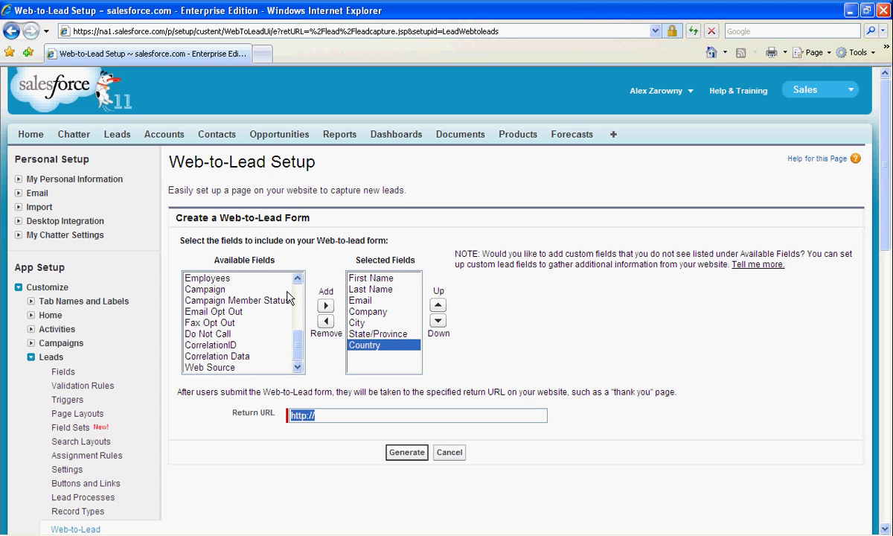
click(274, 367)
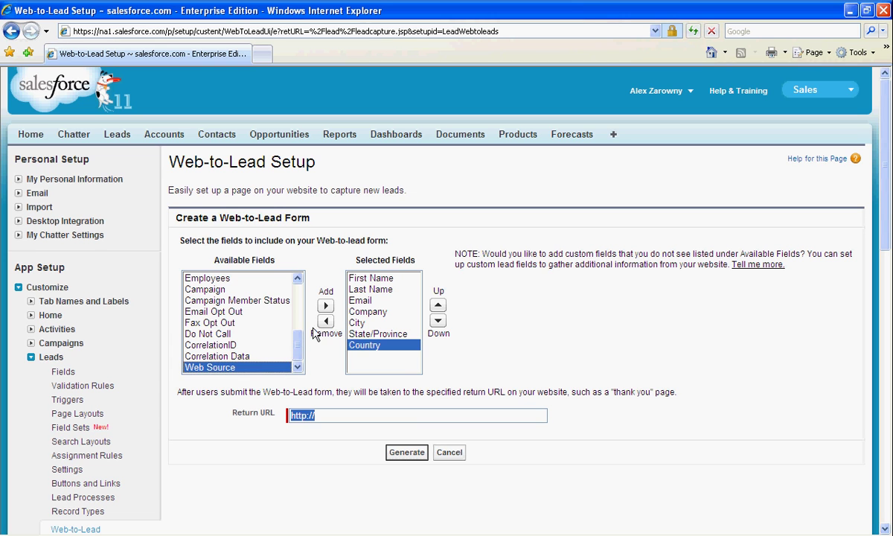
click(325, 305)
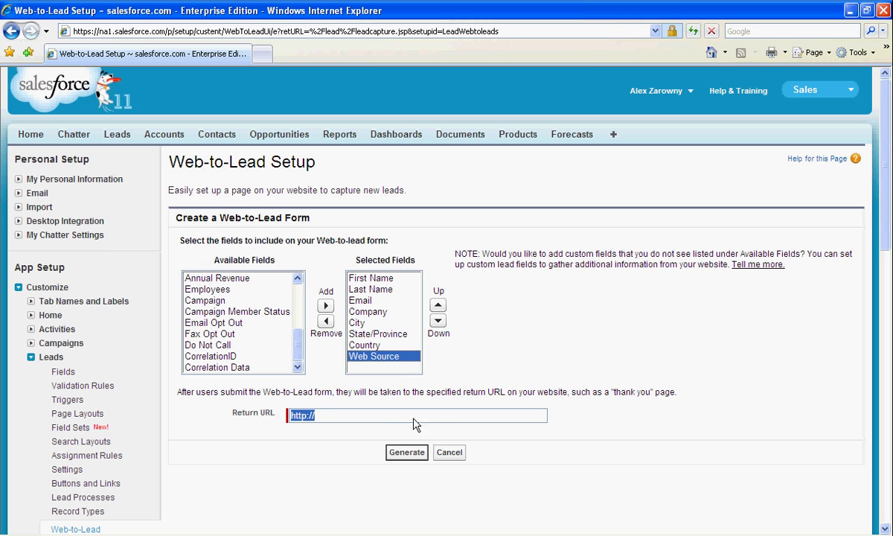
click(371, 414)
text(w)
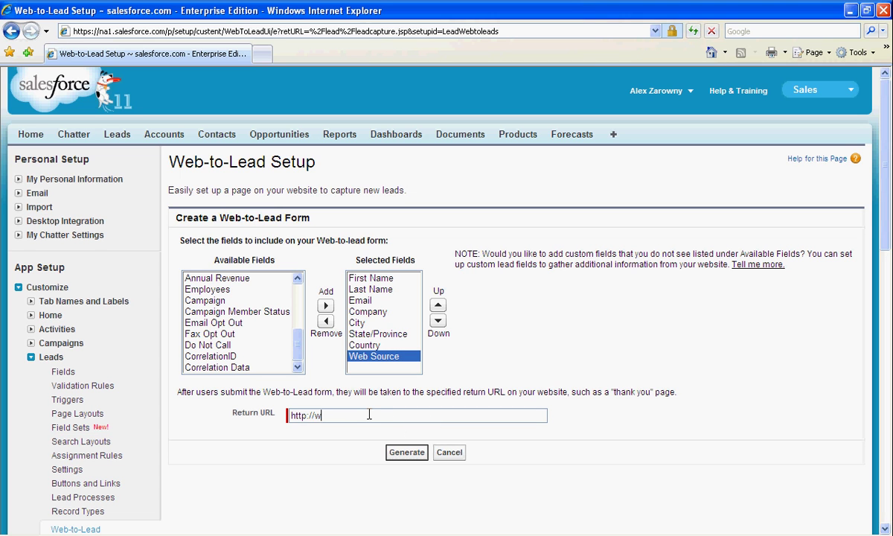
text(ww.salesforce.com)
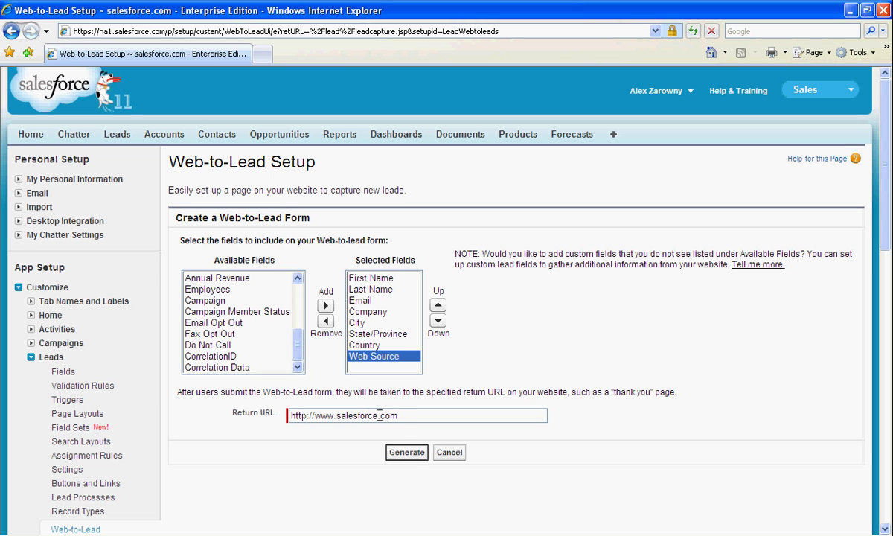
click(409, 456)
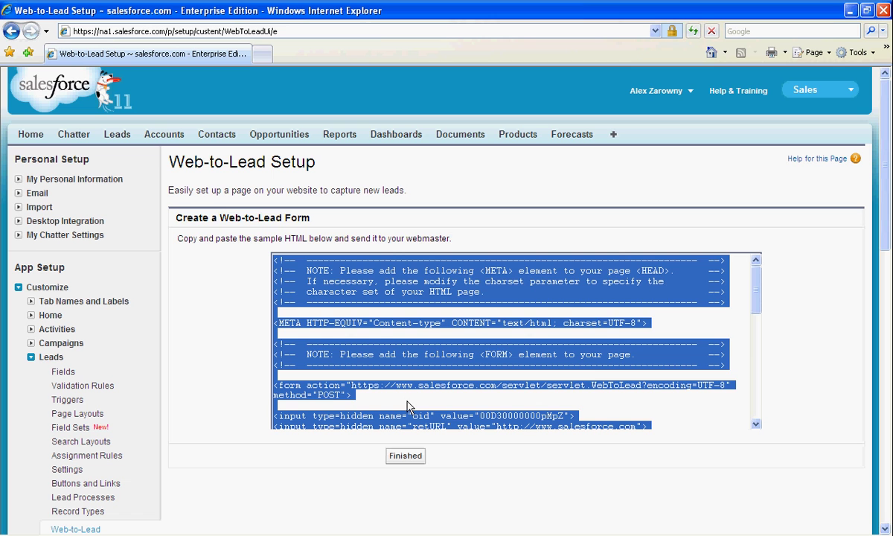
Scroll through the generated Web-to-Lead HTML and select all of it for copying.
click(391, 338)
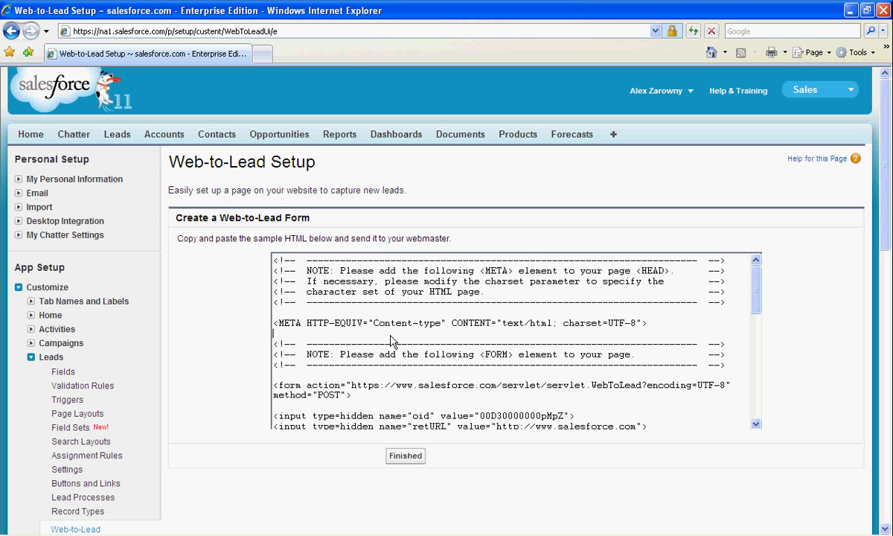
scroll(390, 335, down, 1)
scroll(390, 335, down, 1)
drag(479, 364, 565, 364)
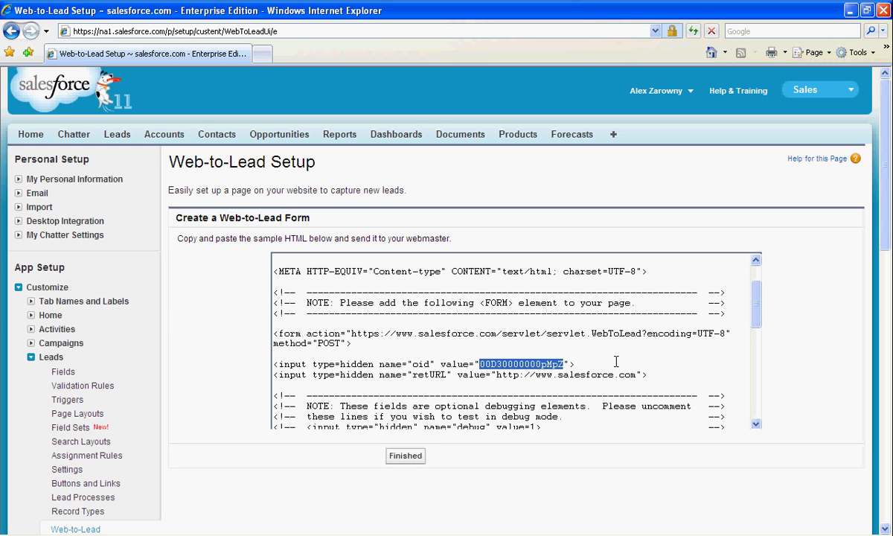
scroll(617, 362, down, 2)
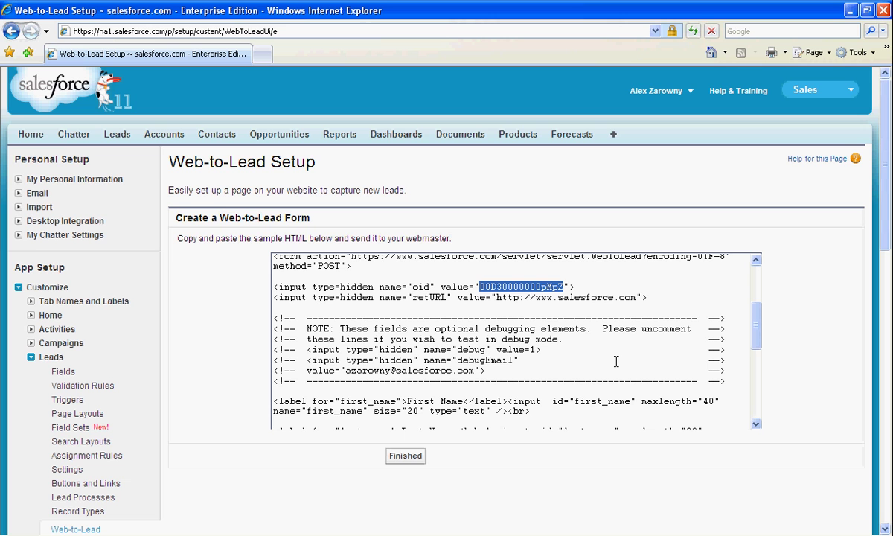
scroll(616, 362, down, 2)
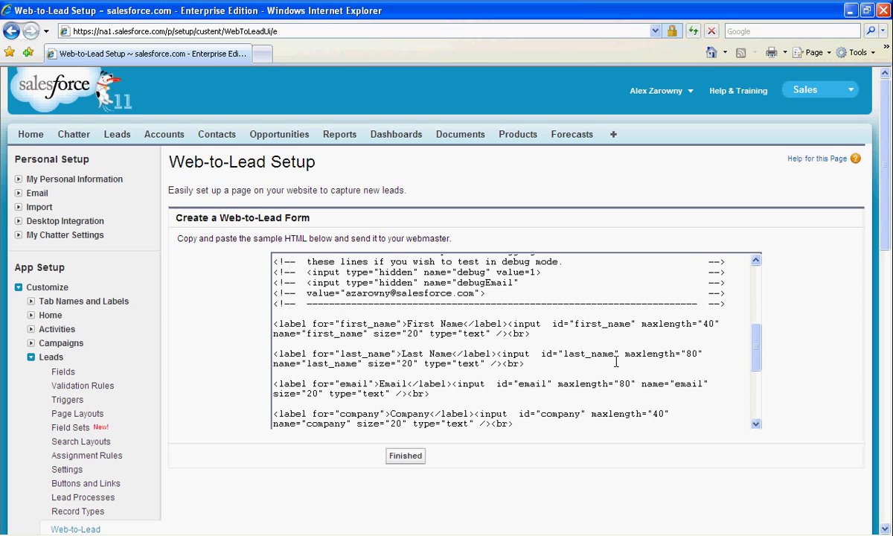
click(616, 362)
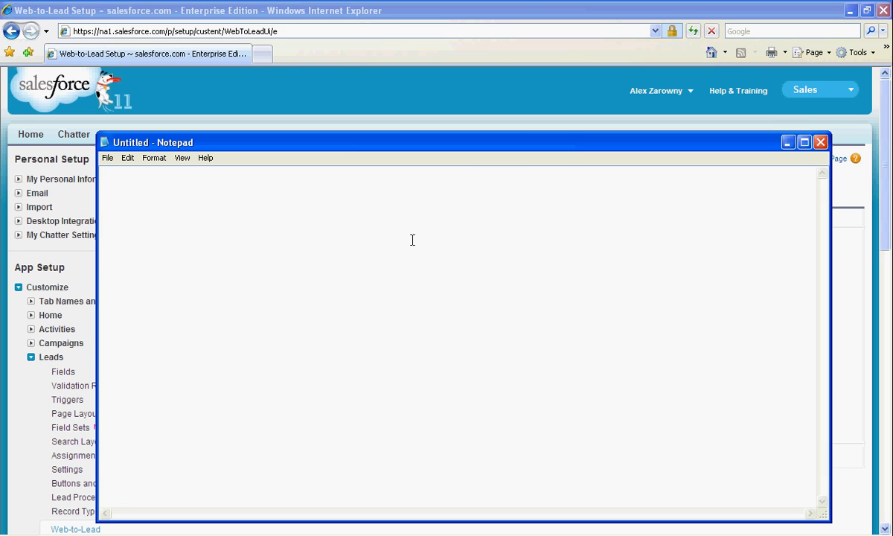
Paste the form HTML into Notepad and save it as w2l.html with the All Files type.
key(ctrl+v)
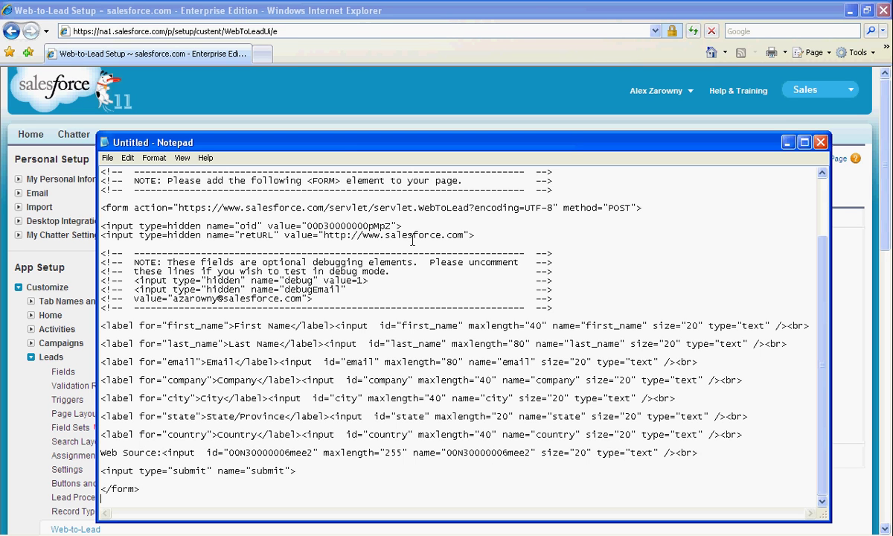
click(107, 157)
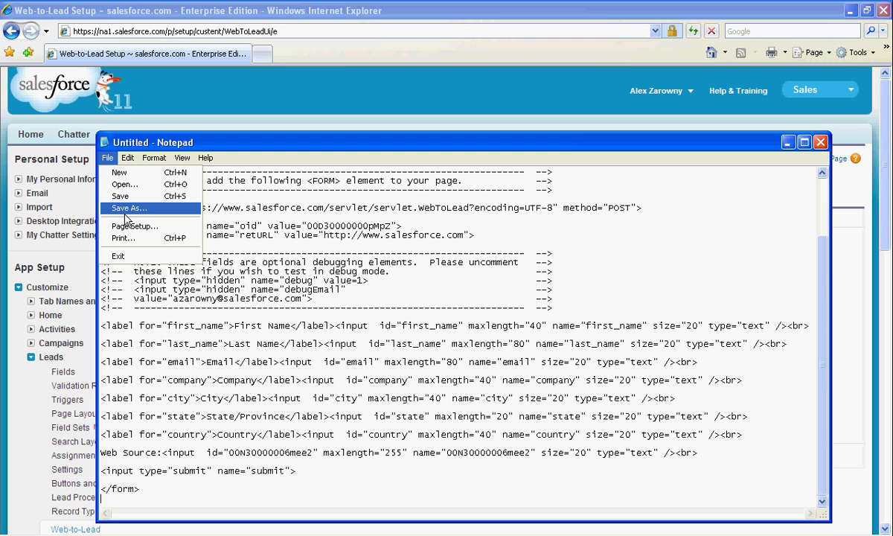
click(121, 207)
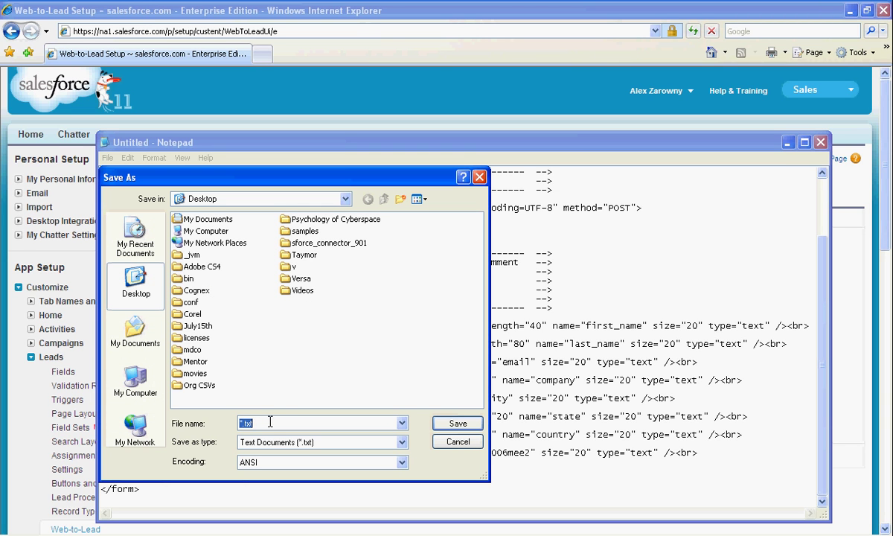
text(w2l.html)
click(402, 441)
click(379, 461)
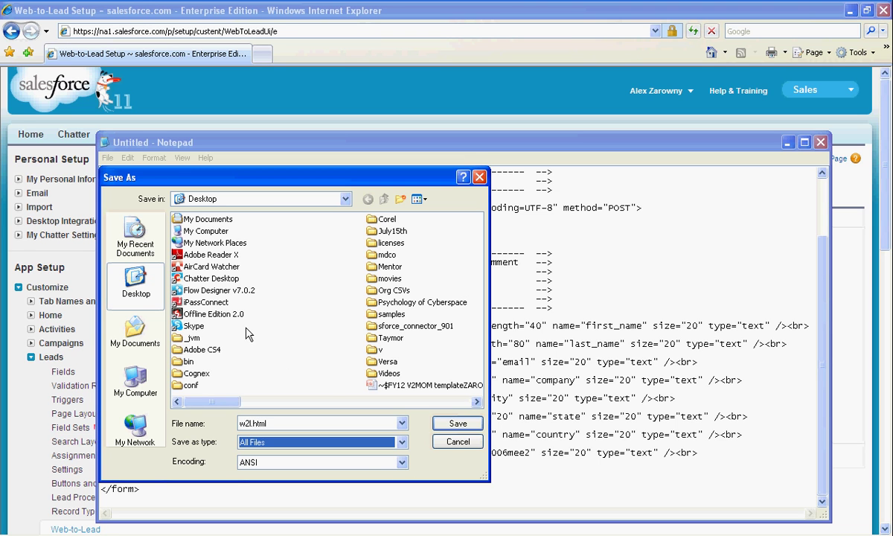
click(458, 423)
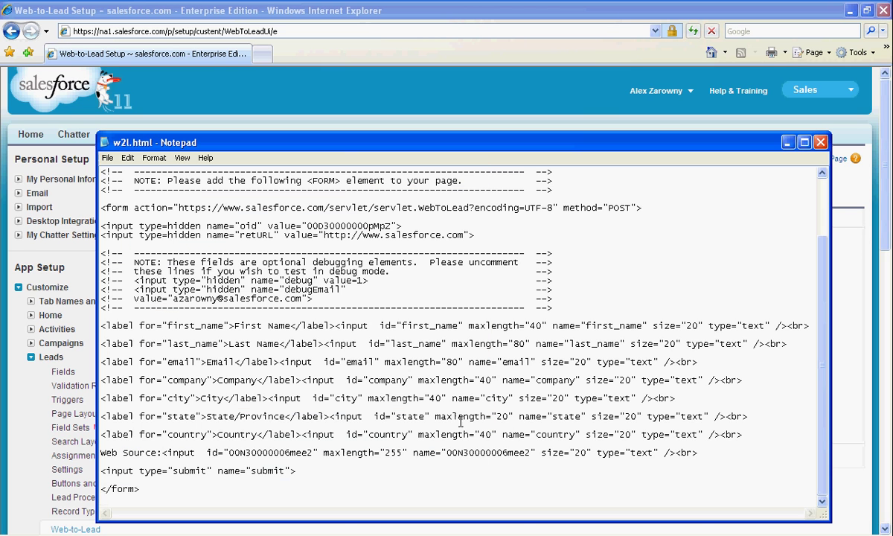
Close Notepad, deselect the generated HTML, and go back to the Web-to-Lead Setup tab.
click(821, 142)
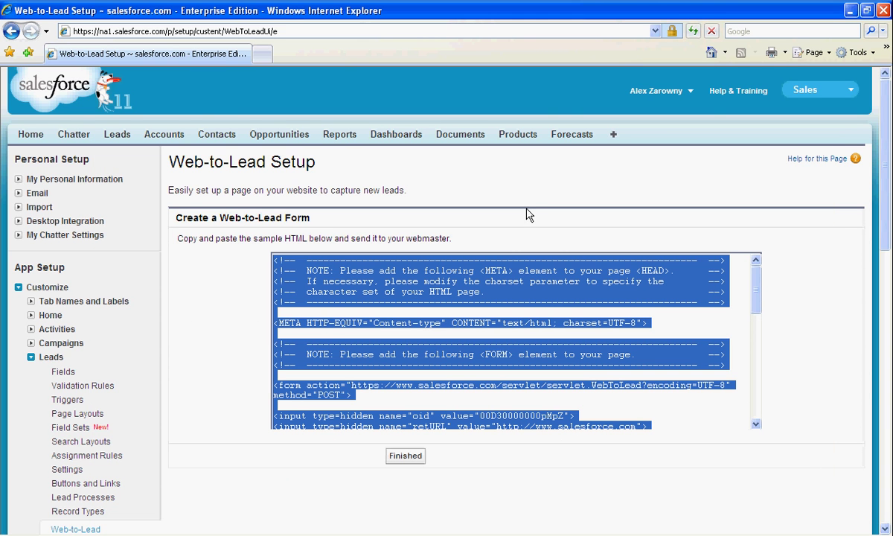
click(524, 181)
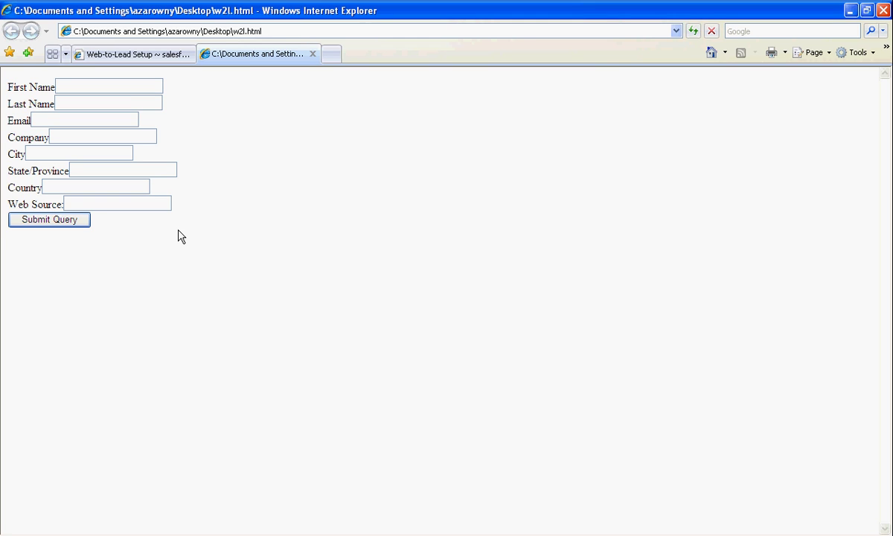
click(131, 55)
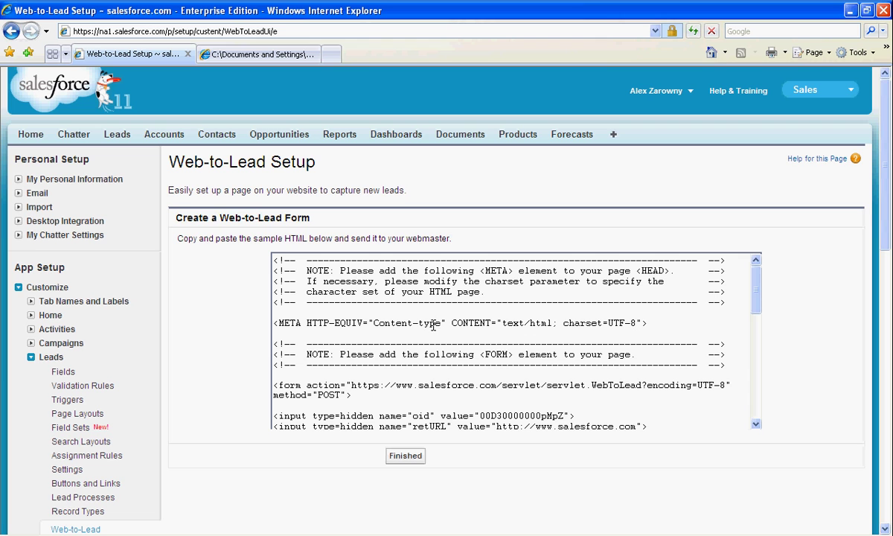
Finish form generation, then submit the w2l.html form with a test lead's first and last name.
click(402, 461)
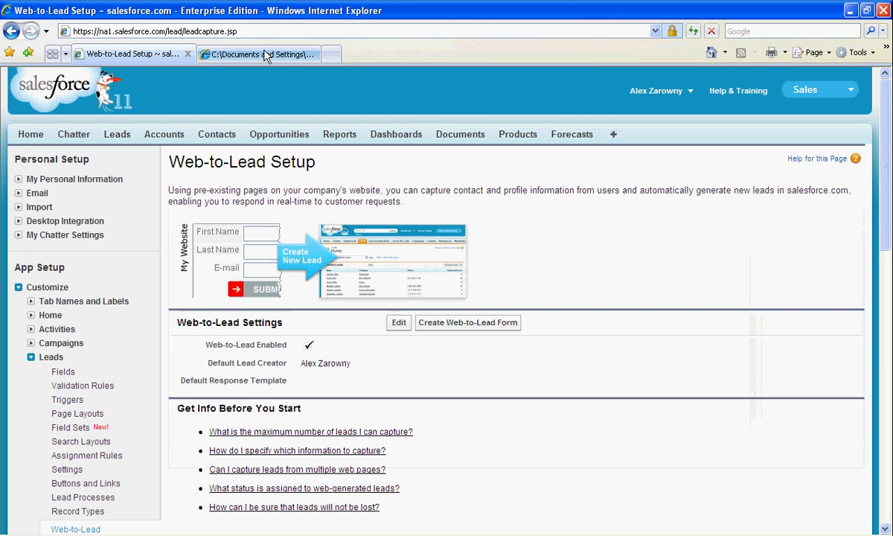
click(257, 53)
click(87, 86)
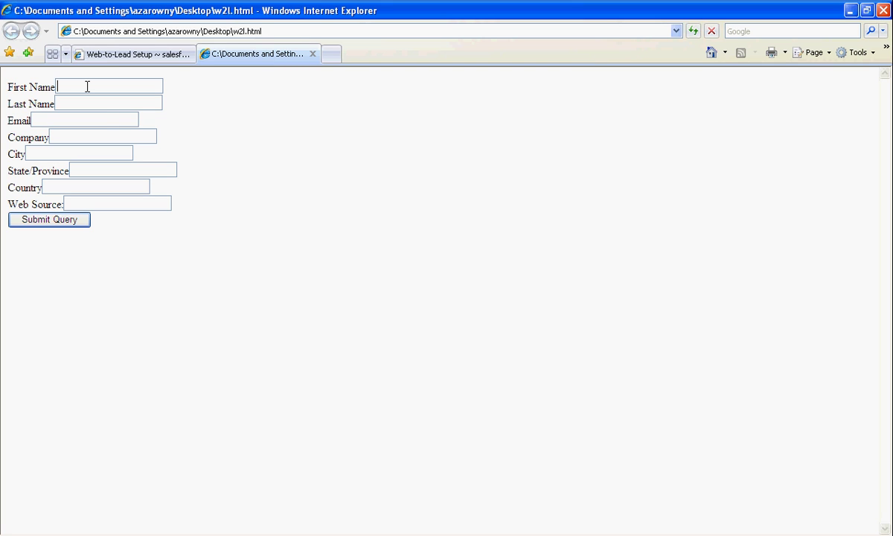
key(Tab)
key(Tab)
click(59, 222)
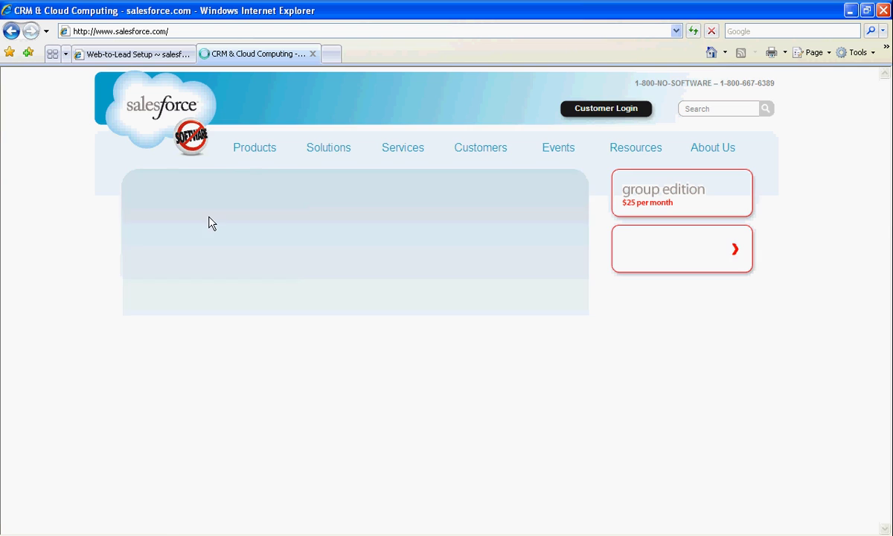
Edit the Web-to-Lead Settings and check the Default Lead Creator and empty Response Template fields.
click(155, 56)
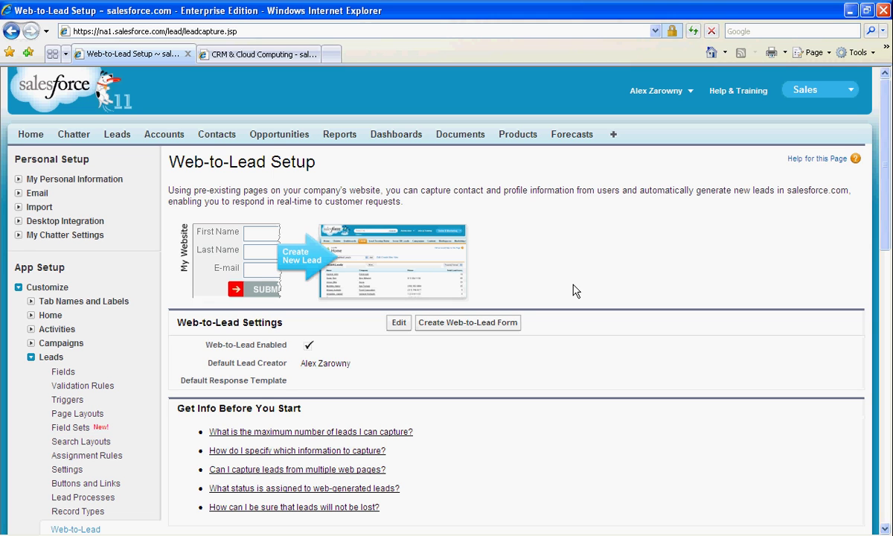
click(399, 322)
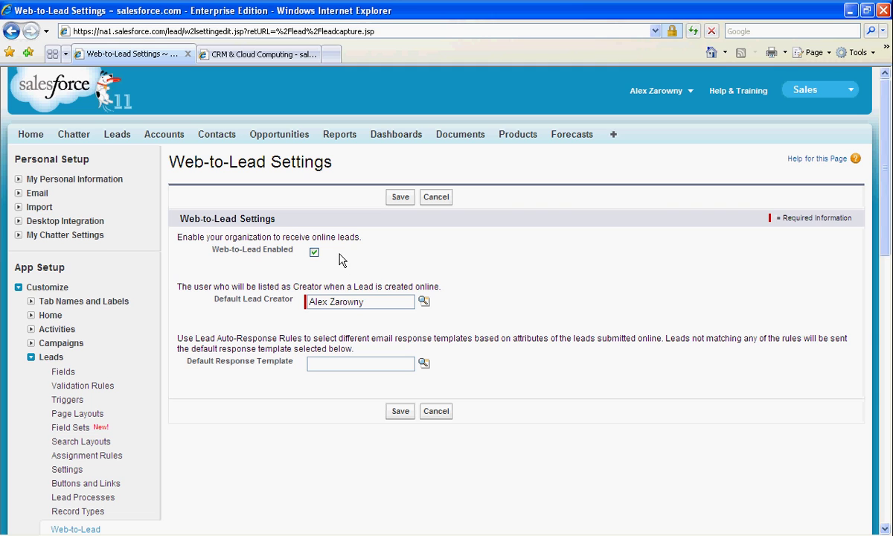
click(383, 303)
click(368, 365)
Show Today's Leads from the Leads tab and open the new web lead's detail record.
click(499, 198)
click(115, 136)
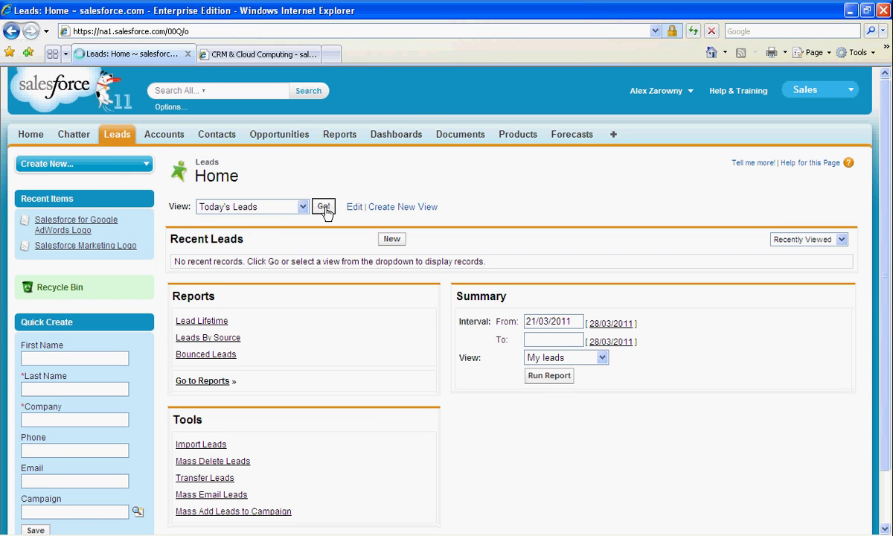
click(324, 207)
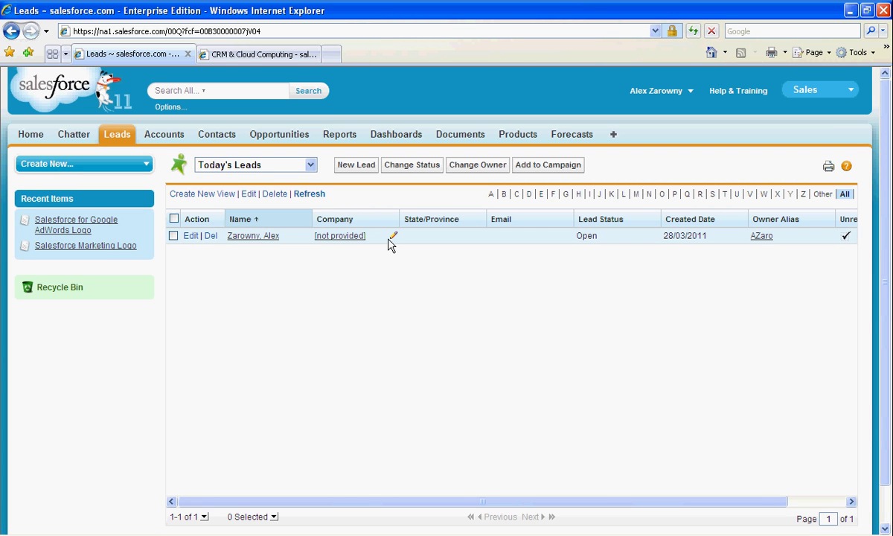
click(255, 237)
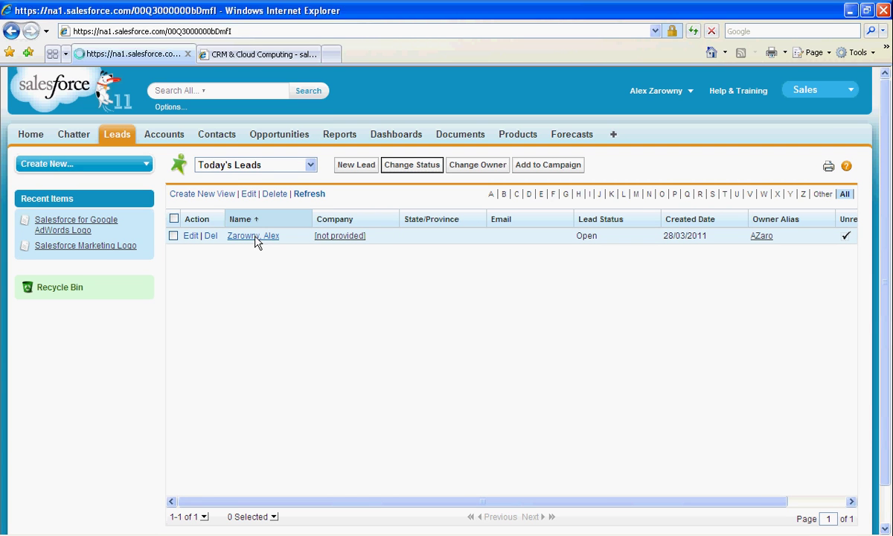
scroll(405, 350, down, 2)
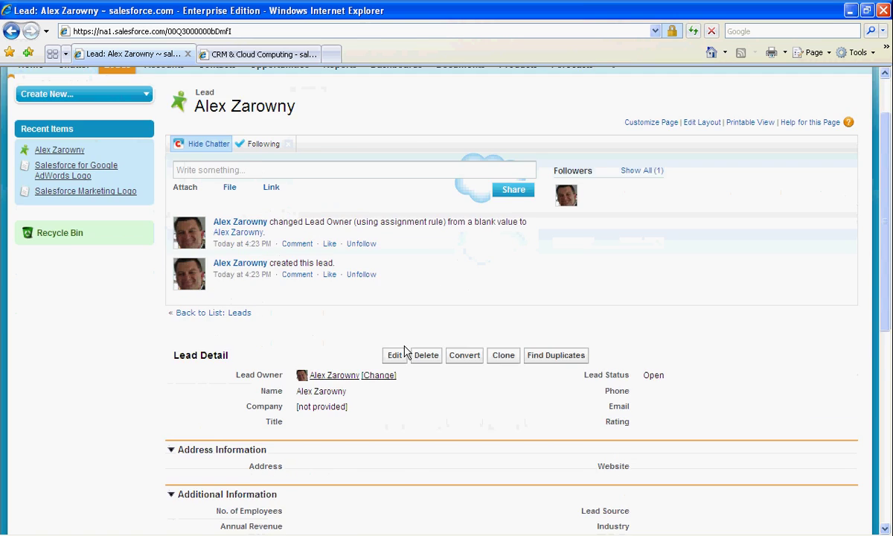
scroll(404, 350, down, 2)
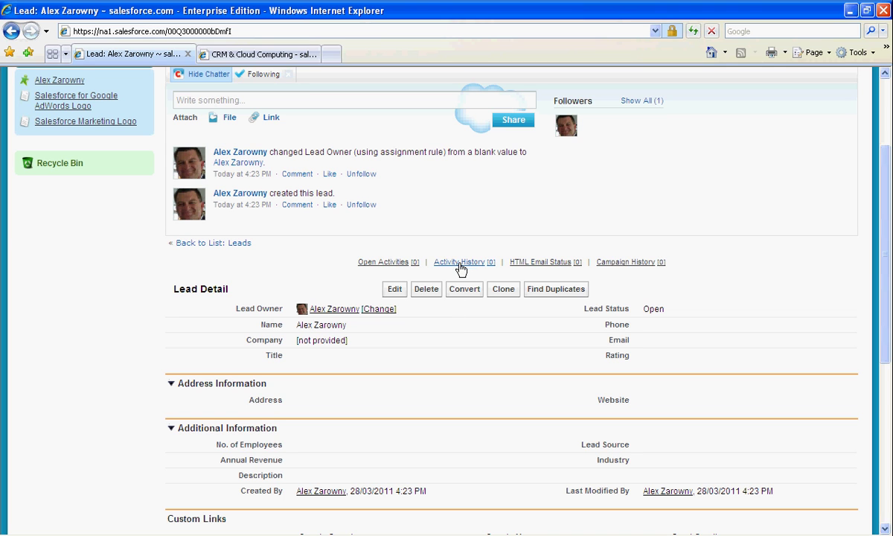
mouse_move(460, 266)
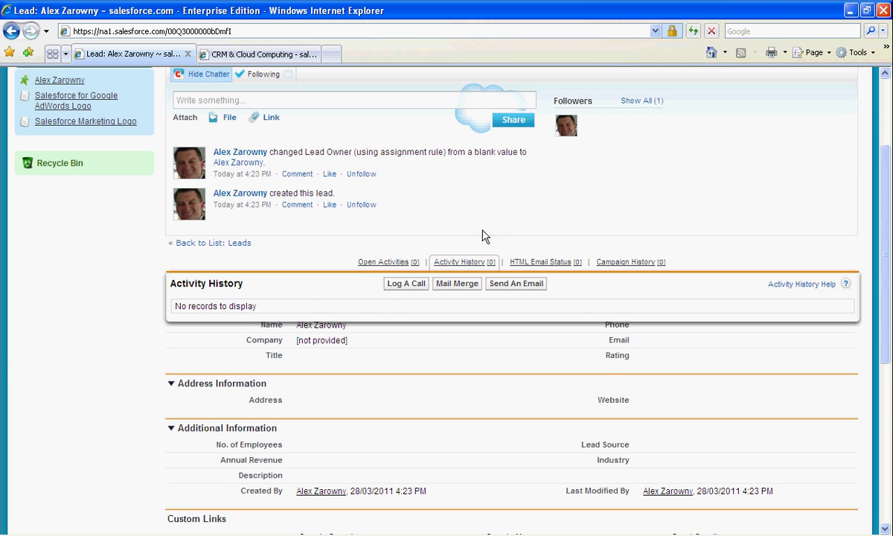
scroll(487, 221, up, 3)
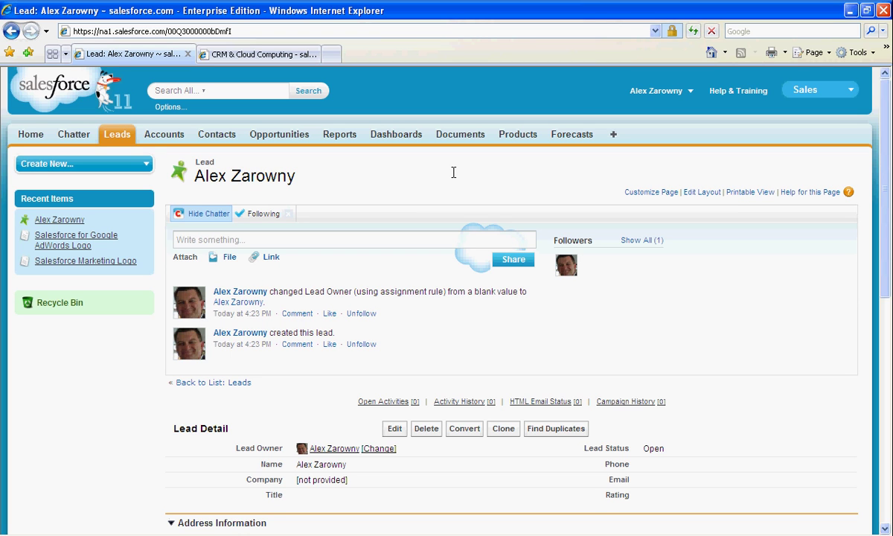
Return to Setup > Web-to-Lead and generate a new form with default fields and no return URL.
click(658, 91)
click(649, 133)
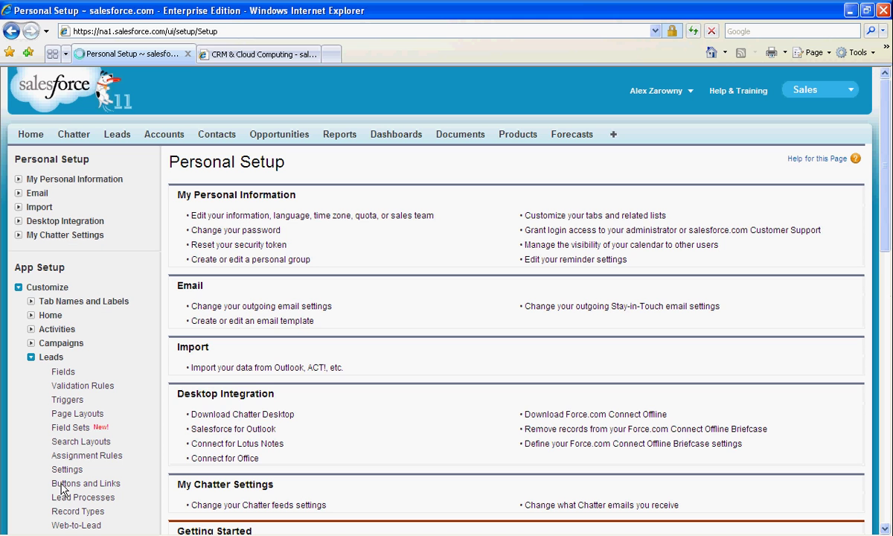
scroll(84, 506, down, 2)
click(76, 455)
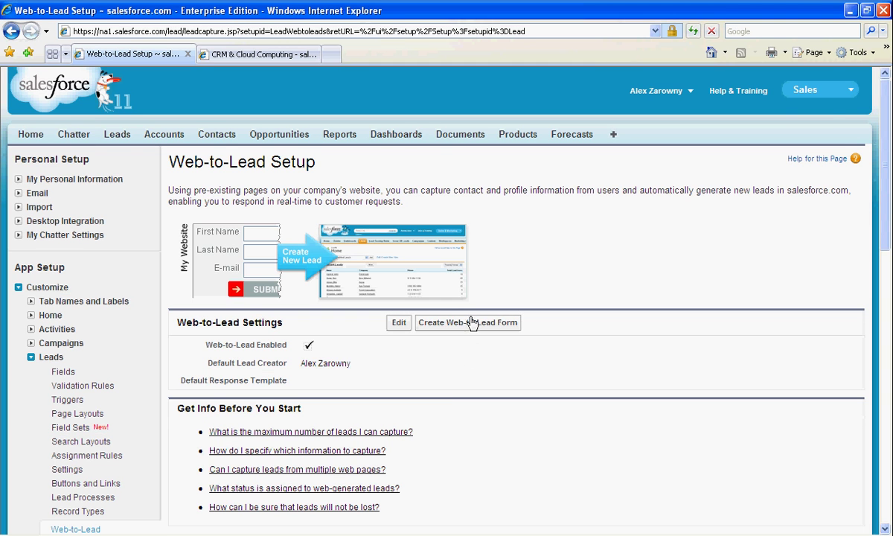
click(470, 322)
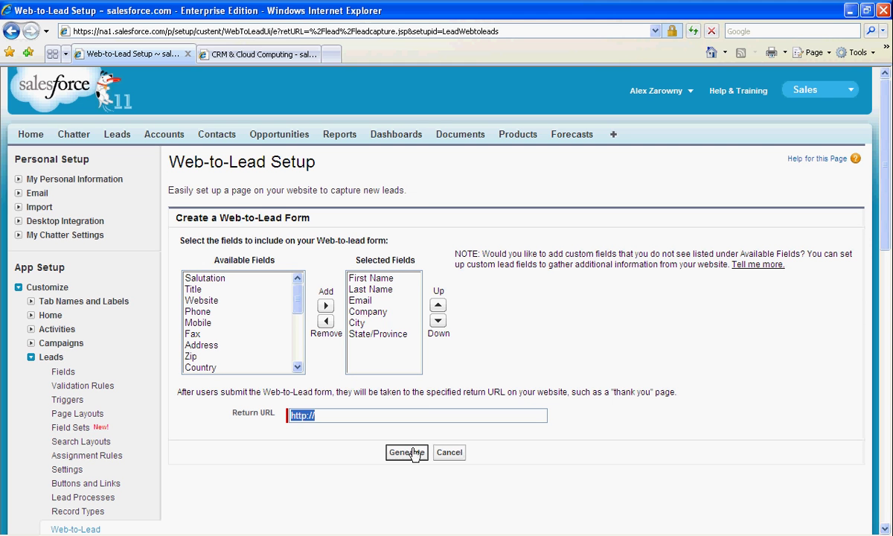
click(407, 455)
scroll(443, 364, down, 3)
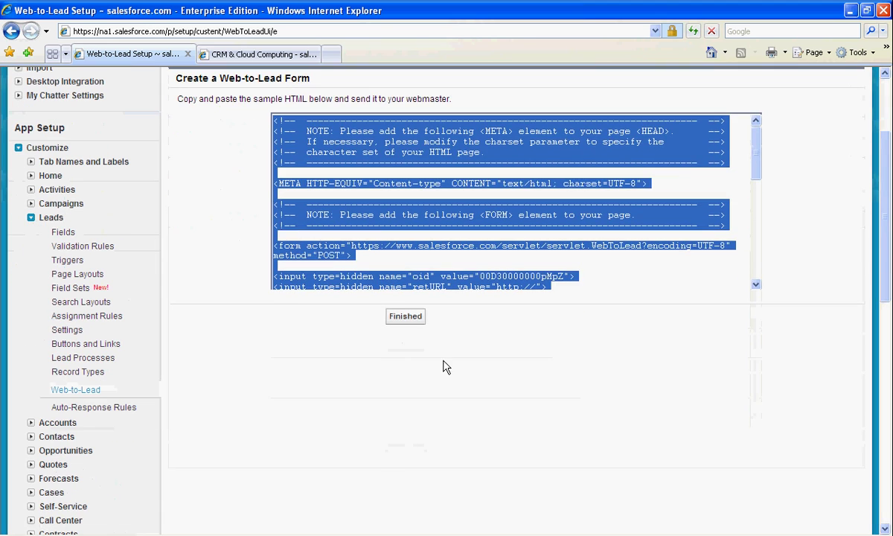
click(461, 280)
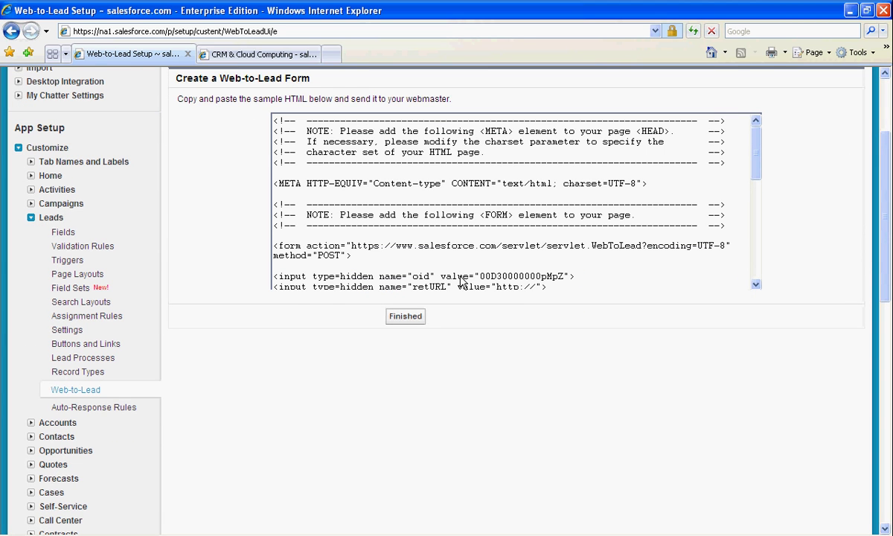